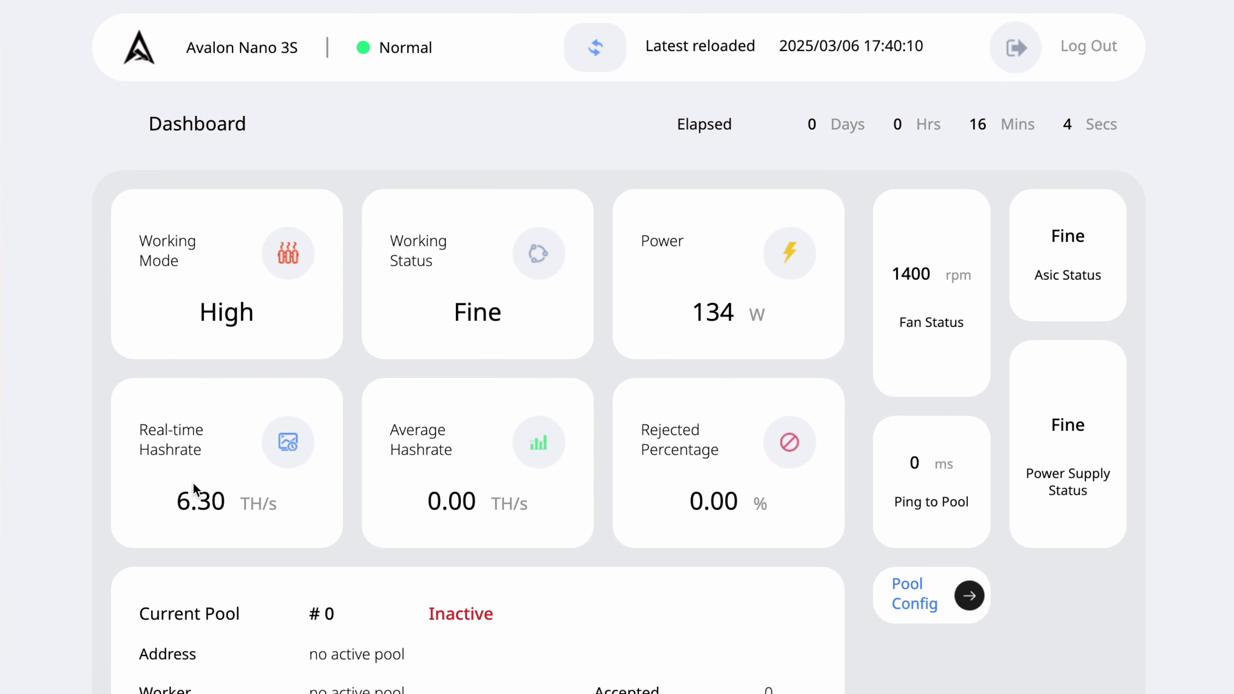
# Step: Open the miner's pool configuration page from the dashboard
pyautogui.scroll(-1, 608, 469)
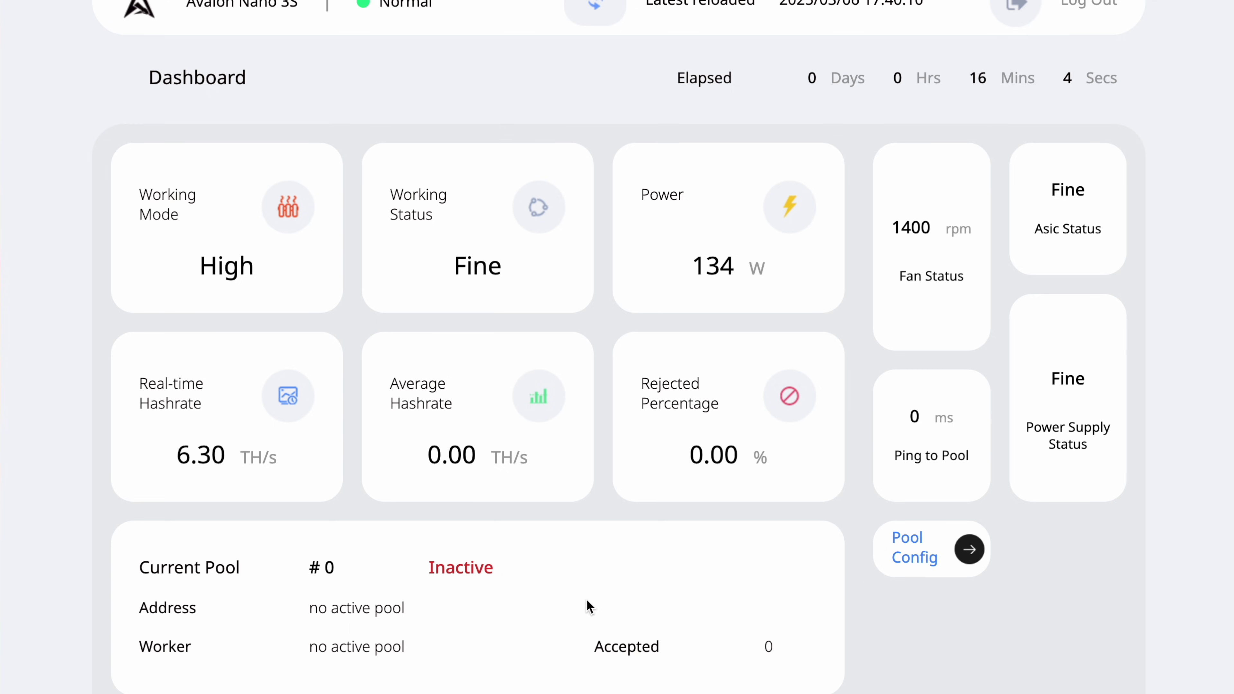
pyautogui.click(916, 557)
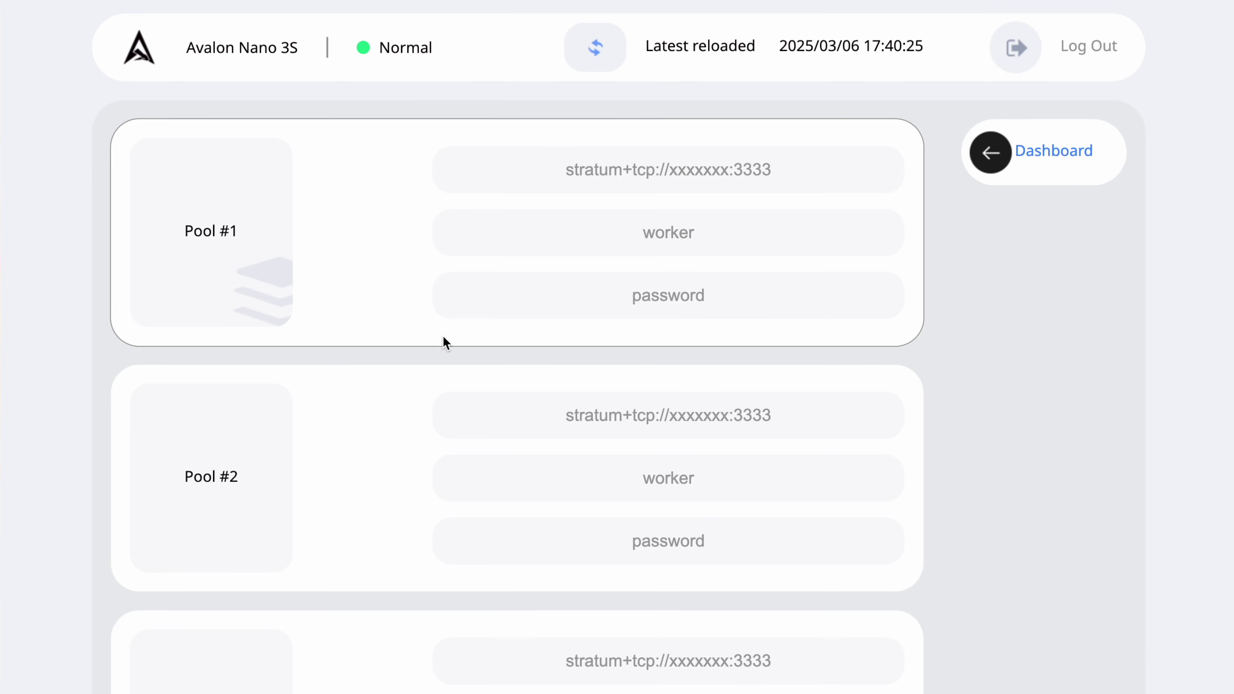
pyautogui.scroll(-1, 443, 341)
pyautogui.scroll(1, 374, 386)
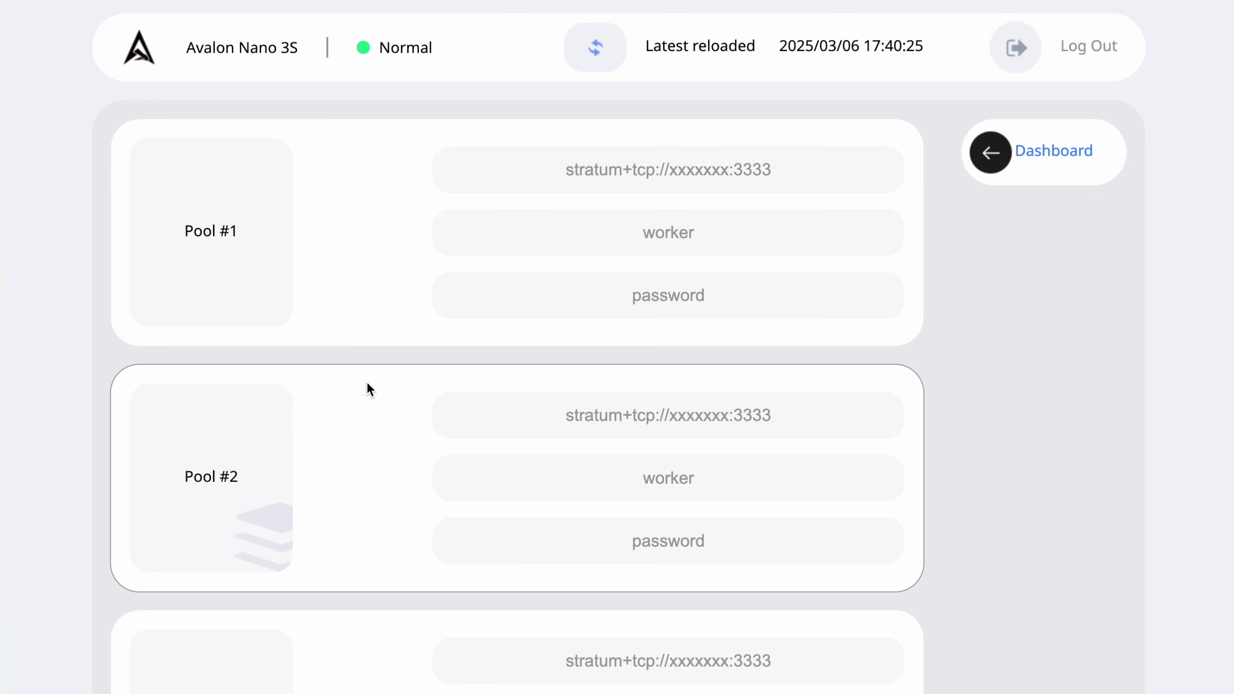
# Step: Fill in Pool #1 with stratum+tcp://192.168.1.55:3333 and Pool #2 with stratum+tcp://public-pool.io:21496, including each pool's wallet address with worker name Nano3S and password
pyautogui.click(654, 159)
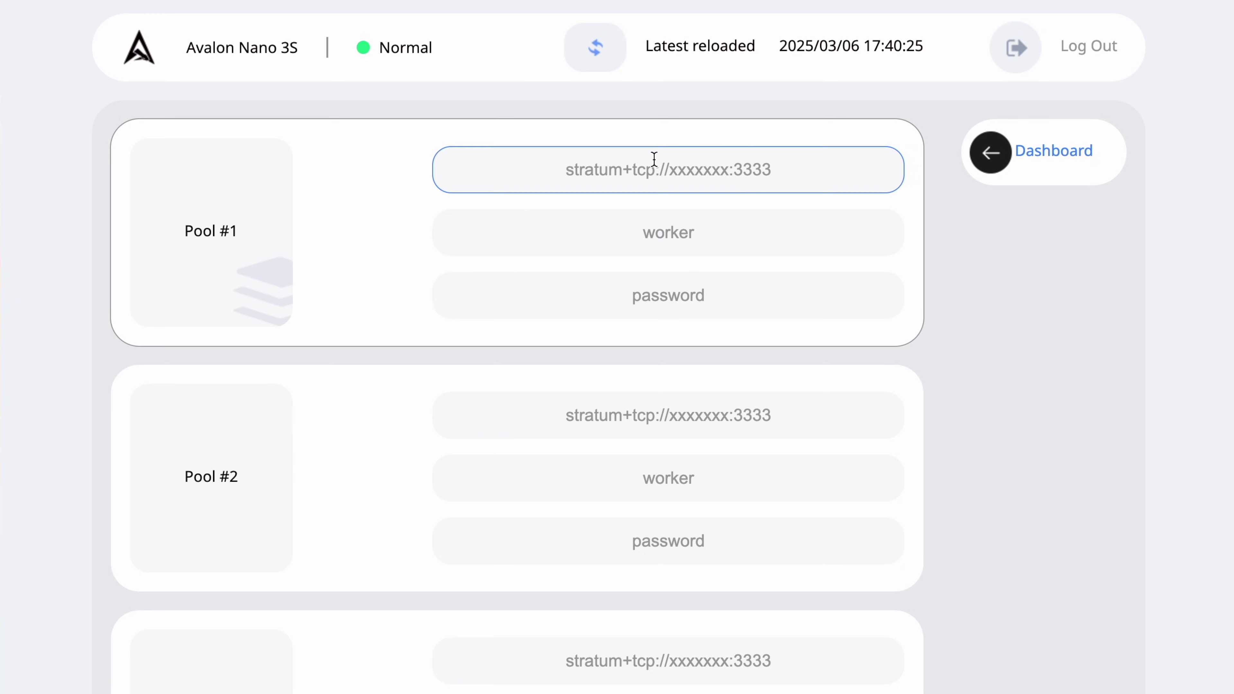
pyautogui.click(568, 228)
pyautogui.click(661, 264)
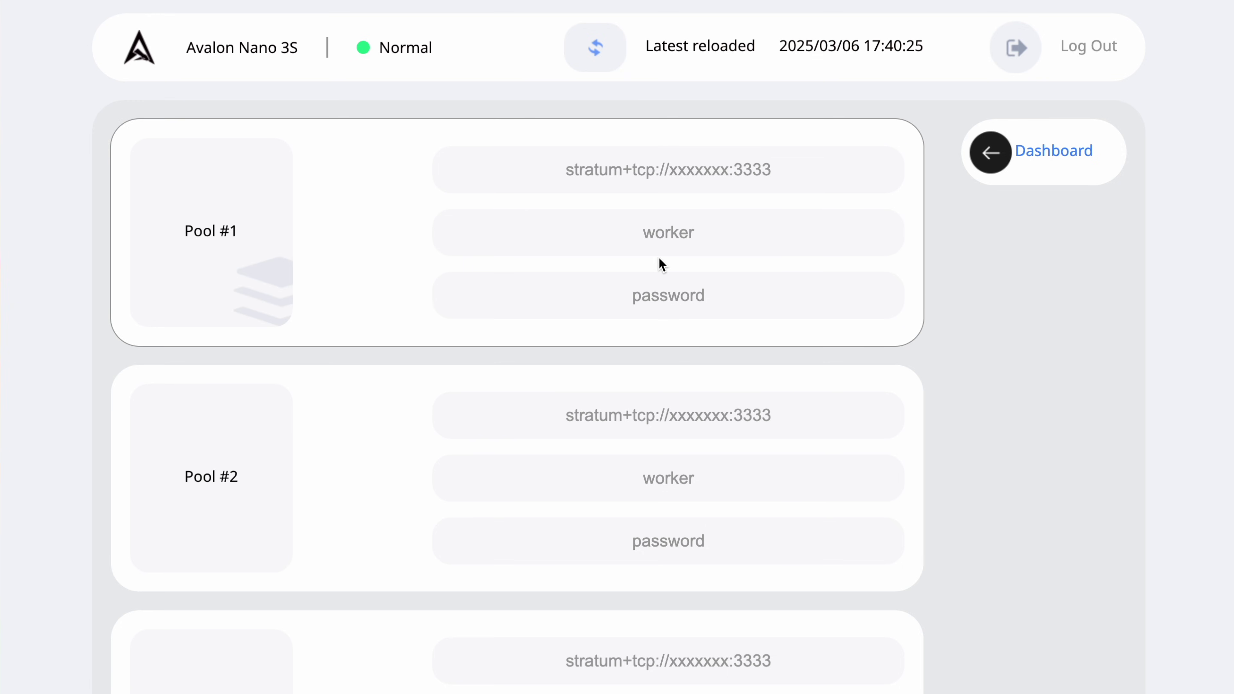
pyautogui.scroll(-1, 722, 447)
pyautogui.click(711, 438)
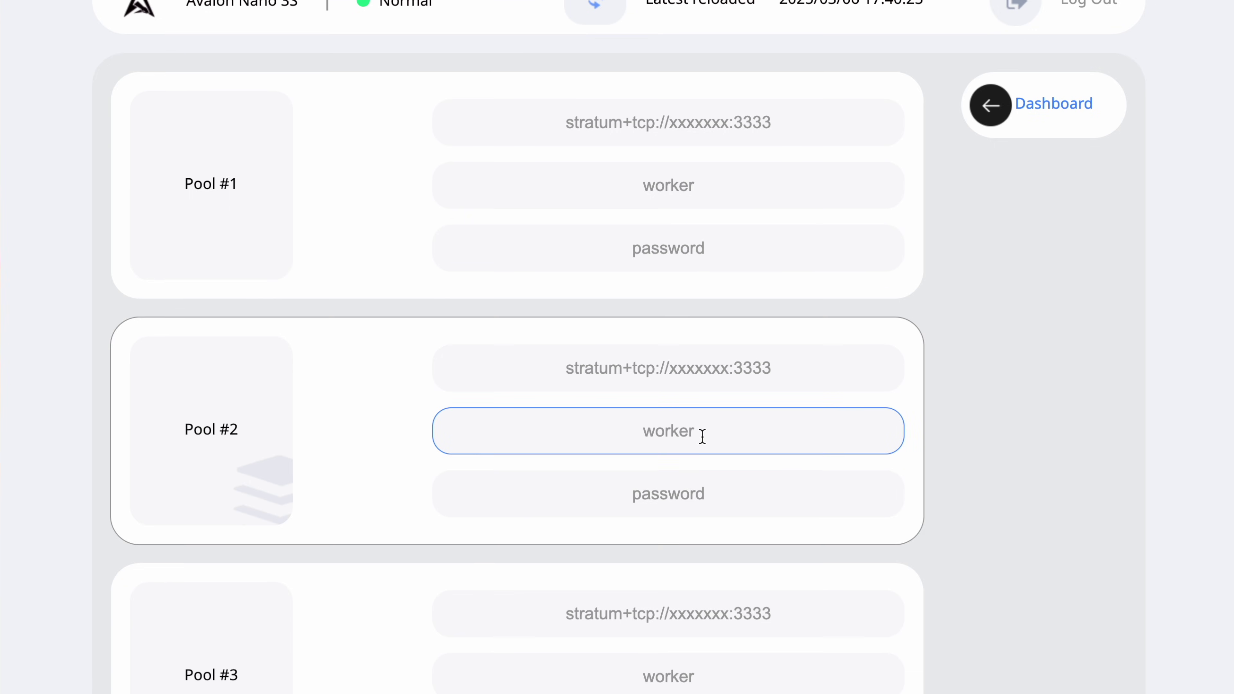
pyautogui.click(678, 625)
pyautogui.click(637, 400)
pyautogui.click(437, 354)
pyautogui.click(408, 357)
pyautogui.scroll(1, 408, 357)
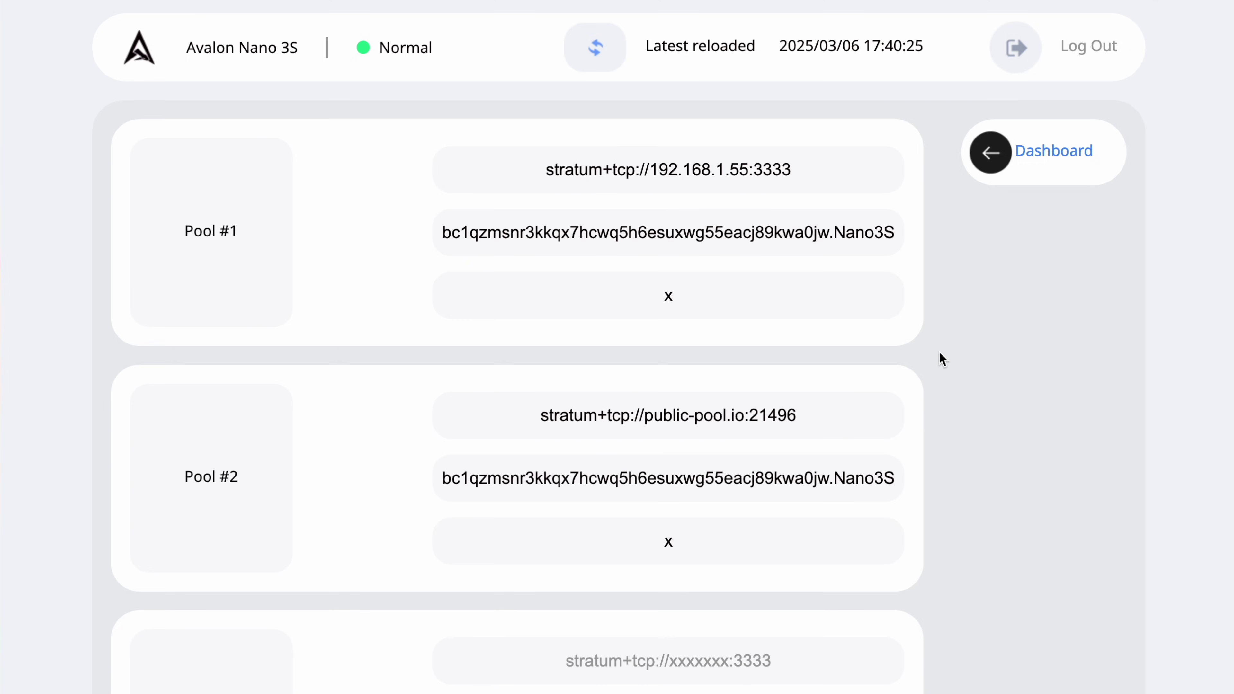
# Step: Review the stratum server addresses and ports entered for Pool #1 and Pool #2
pyautogui.click(856, 214)
pyautogui.click(805, 168)
pyautogui.moveTo(805, 168)
pyautogui.mouseDown()
pyautogui.moveTo(548, 168)
pyautogui.moveTo(802, 171)
pyautogui.mouseUp()
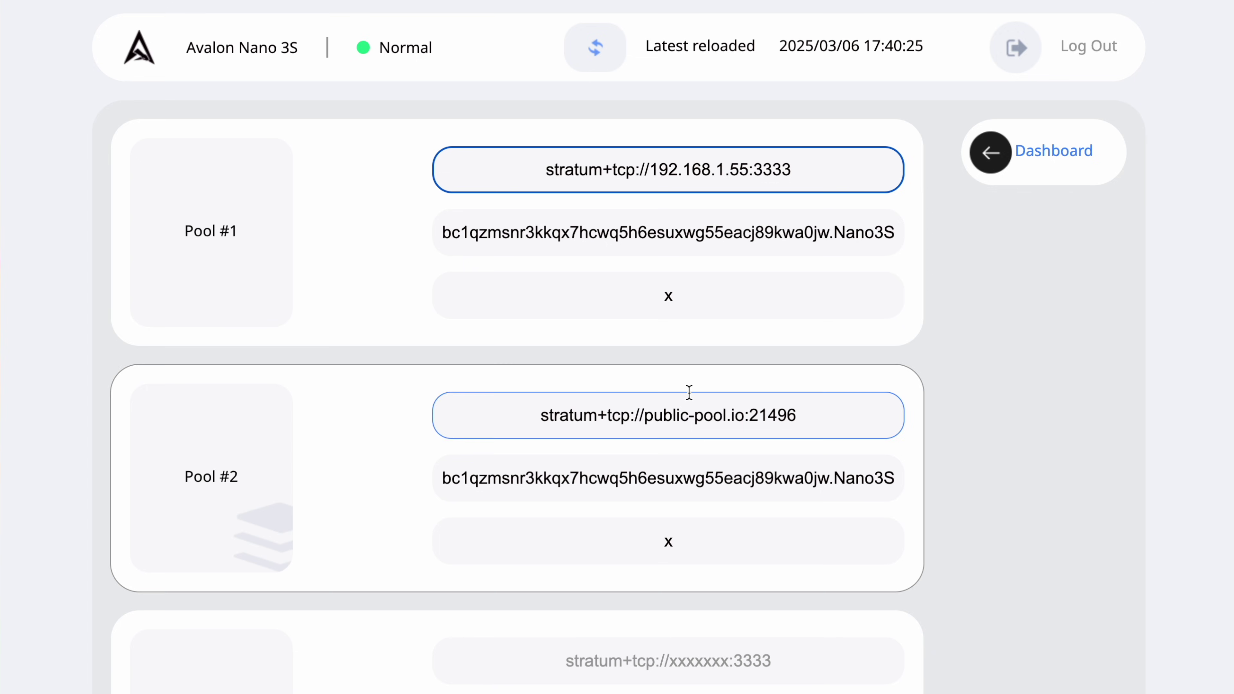
pyautogui.click(529, 417)
pyautogui.moveTo(530, 416); pyautogui.dragTo(832, 416)
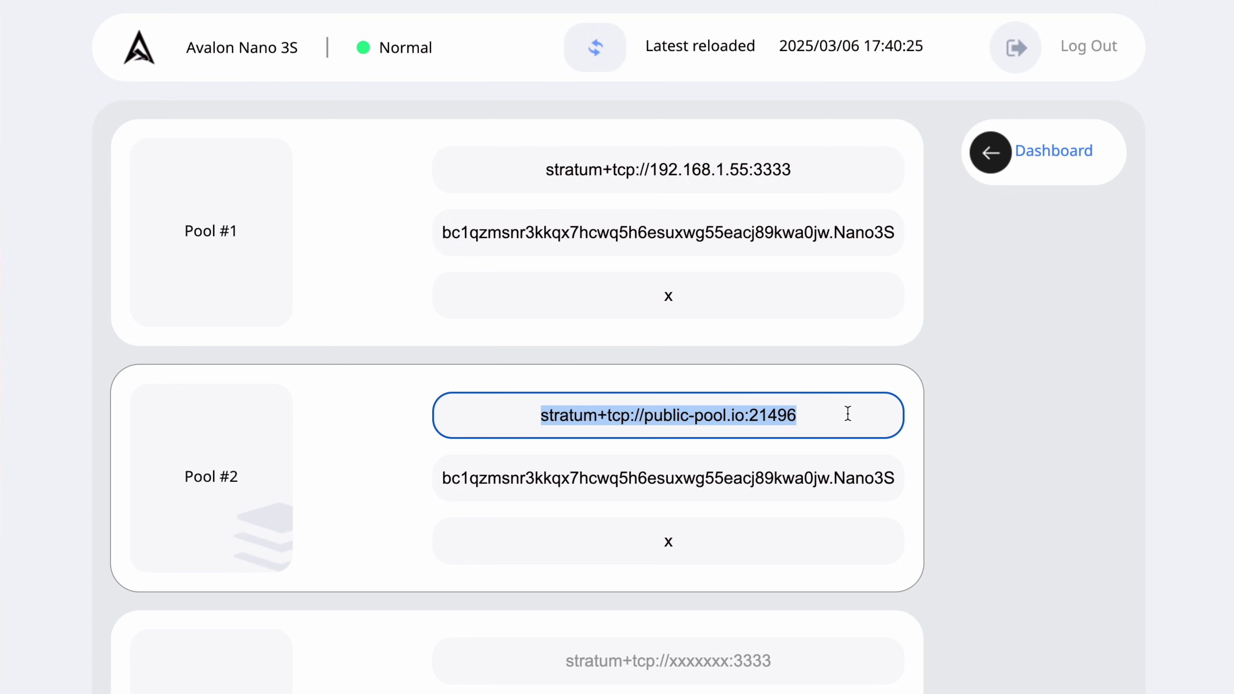
pyautogui.click(831, 414)
pyautogui.moveTo(831, 414)
pyautogui.mouseDown()
pyautogui.moveTo(588, 416)
pyautogui.moveTo(813, 417)
pyautogui.mouseUp()
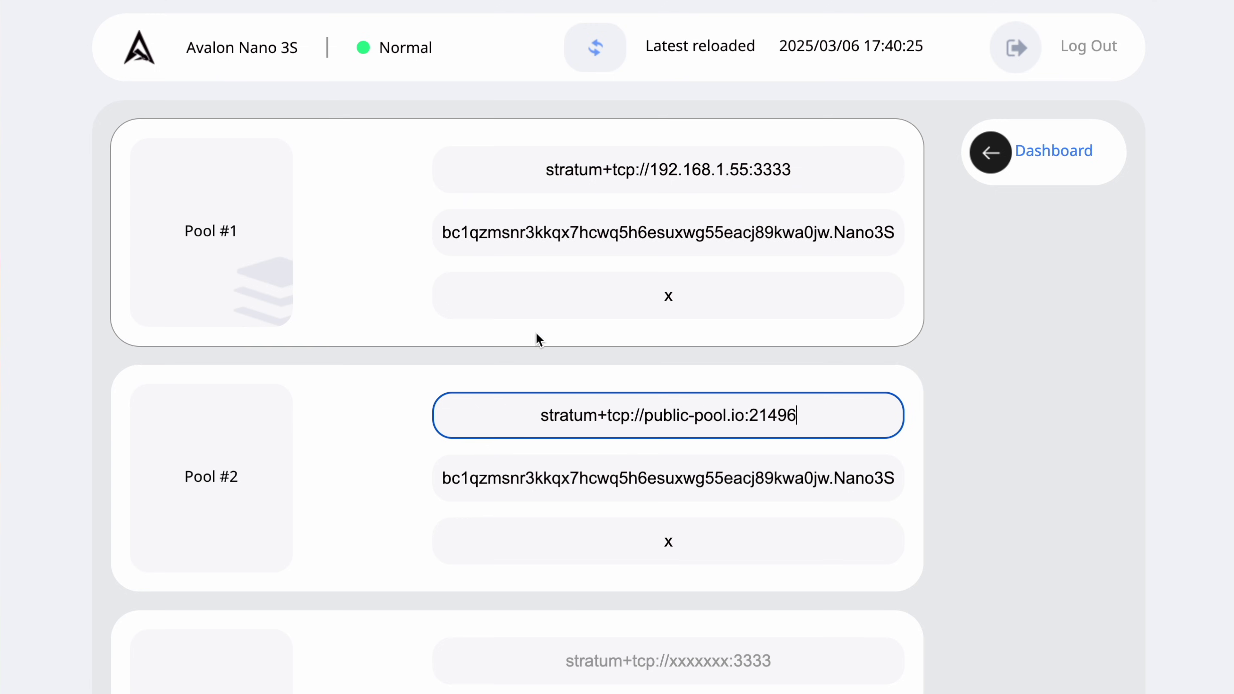
# Step: Examine Pool #1's worker entry, checking the wallet address and the .Nano3S suffix separately
pyautogui.moveTo(441, 232); pyautogui.dragTo(827, 238)
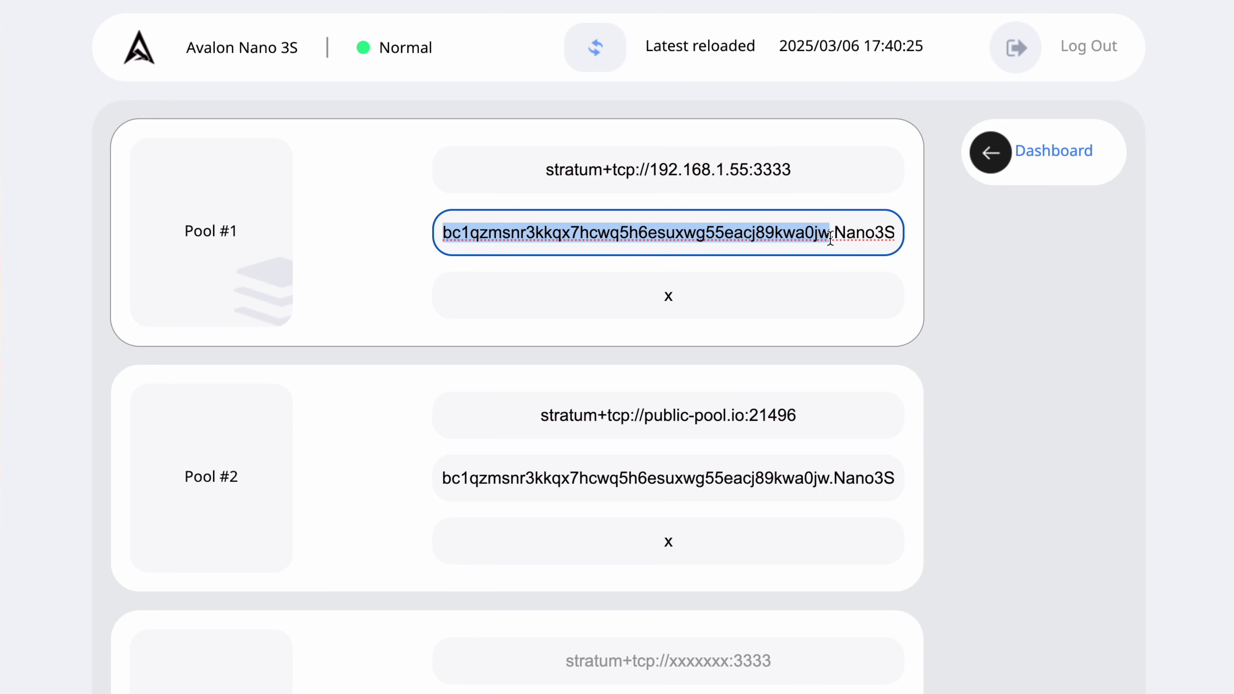
pyautogui.click(831, 239)
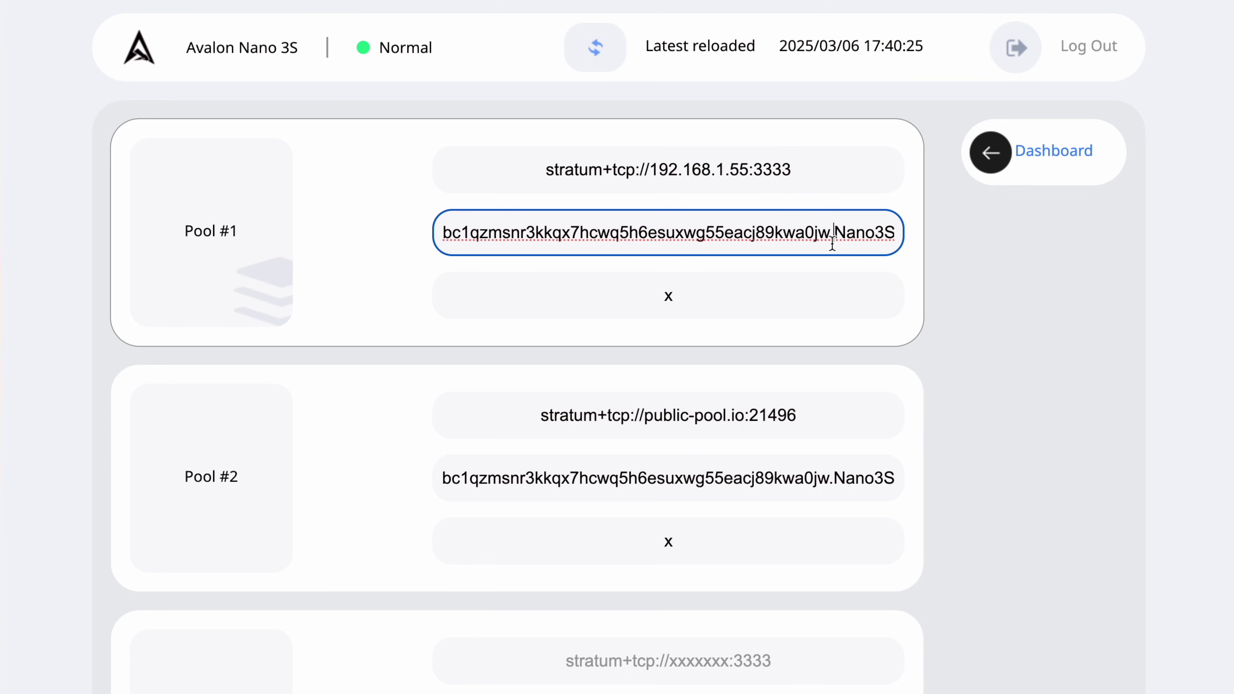
pyautogui.moveTo(833, 242); pyautogui.dragTo(428, 242)
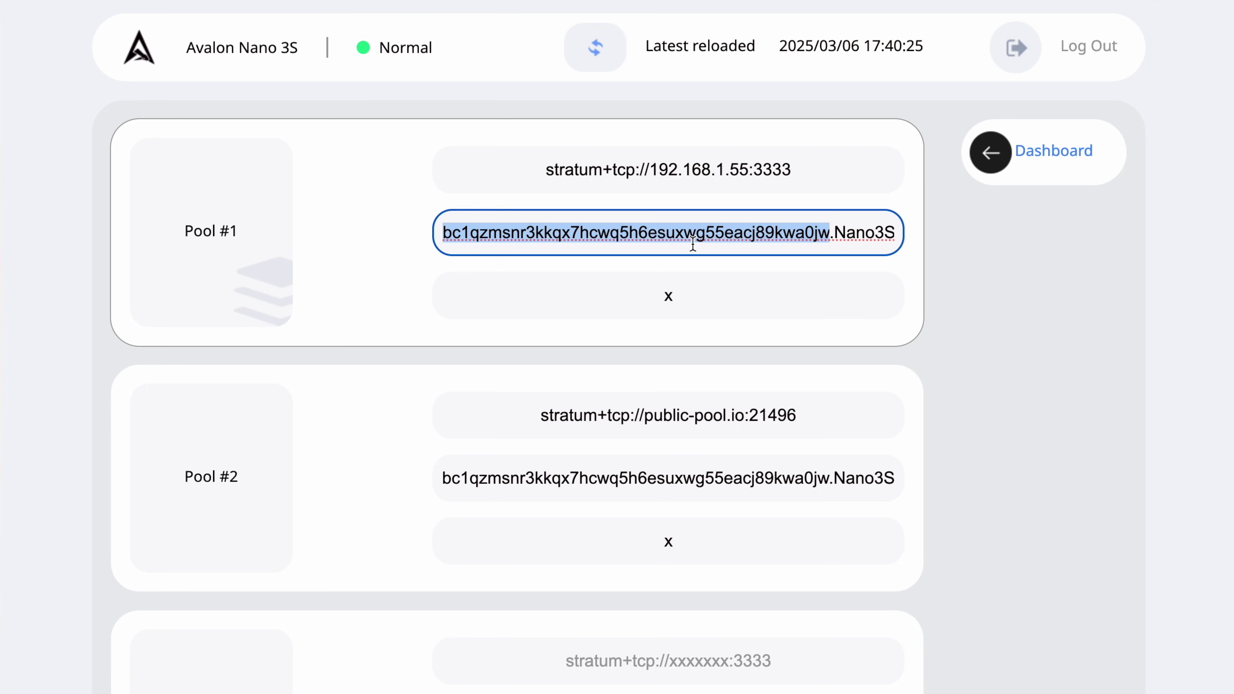
pyautogui.click(814, 234)
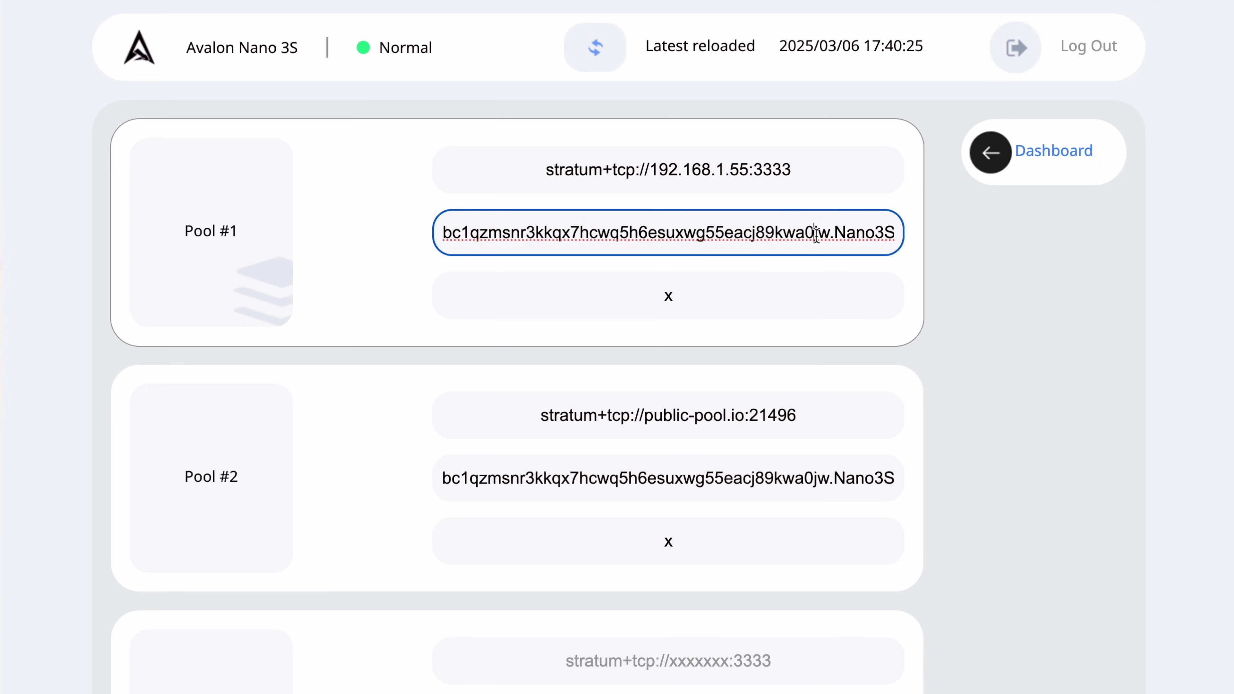
pyautogui.moveTo(829, 235); pyautogui.dragTo(899, 236)
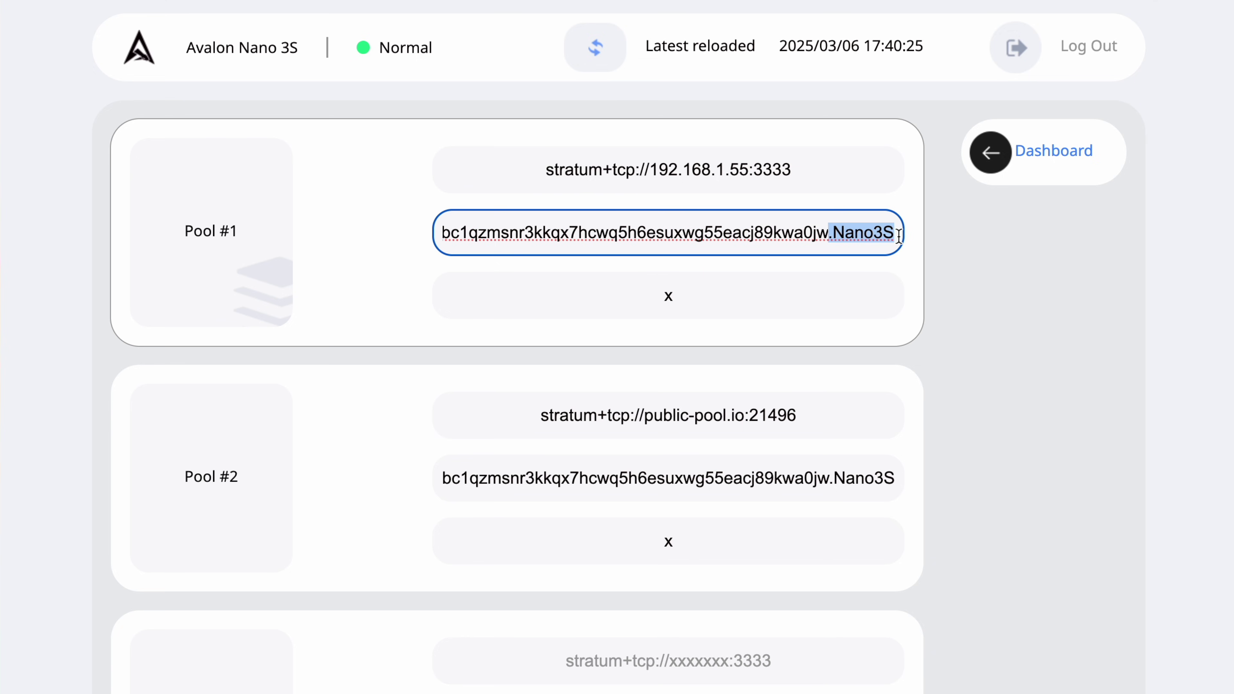
pyautogui.click(873, 235)
pyautogui.doubleClick(846, 233)
pyautogui.press('Right')
pyautogui.moveTo(832, 236); pyautogui.dragTo(895, 235)
pyautogui.click(885, 234)
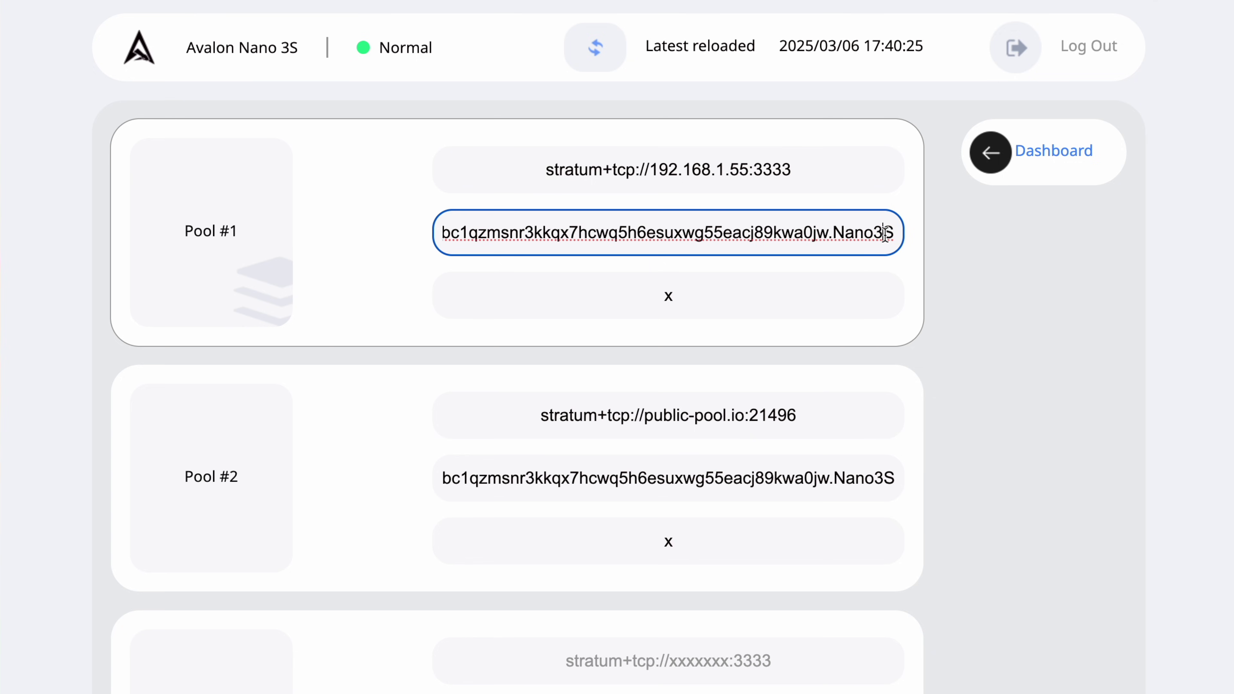
# Step: Check the password entry of Pool #1
pyautogui.click(619, 290)
pyautogui.doubleClick(666, 297)
pyautogui.click(724, 298)
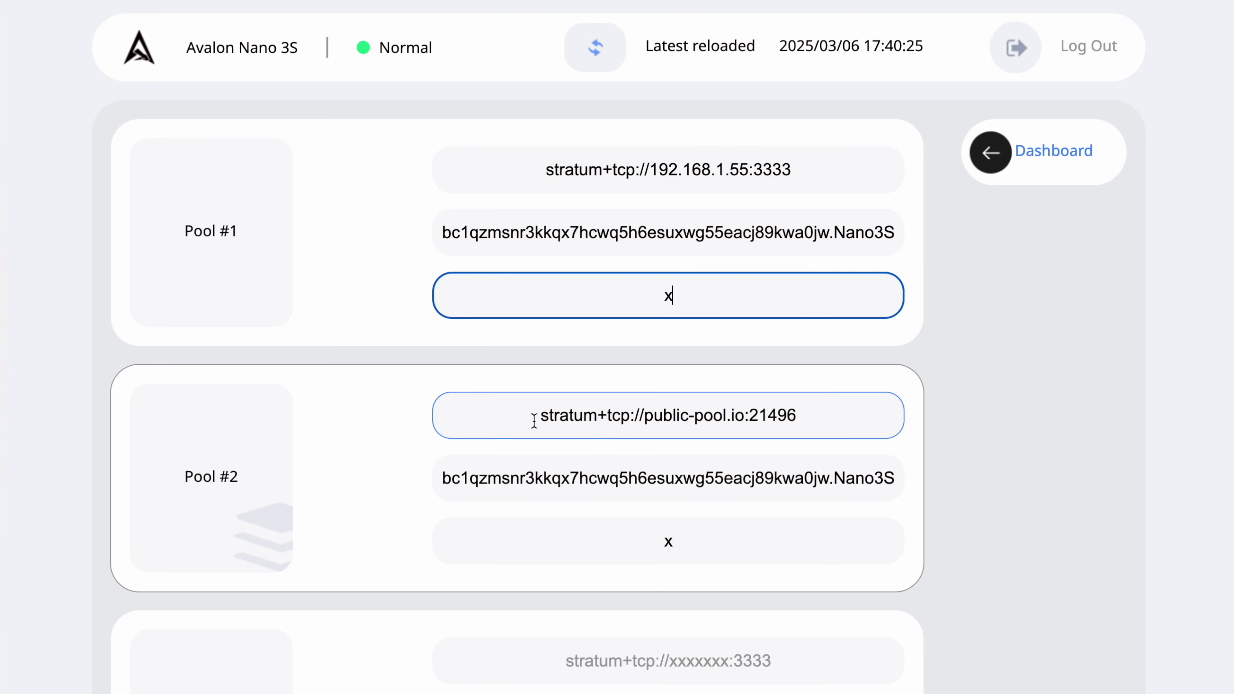
# Step: Review Pool #2's stratum address and the .Nano3S suffix in its worker entry
pyautogui.moveTo(534, 419); pyautogui.dragTo(829, 407)
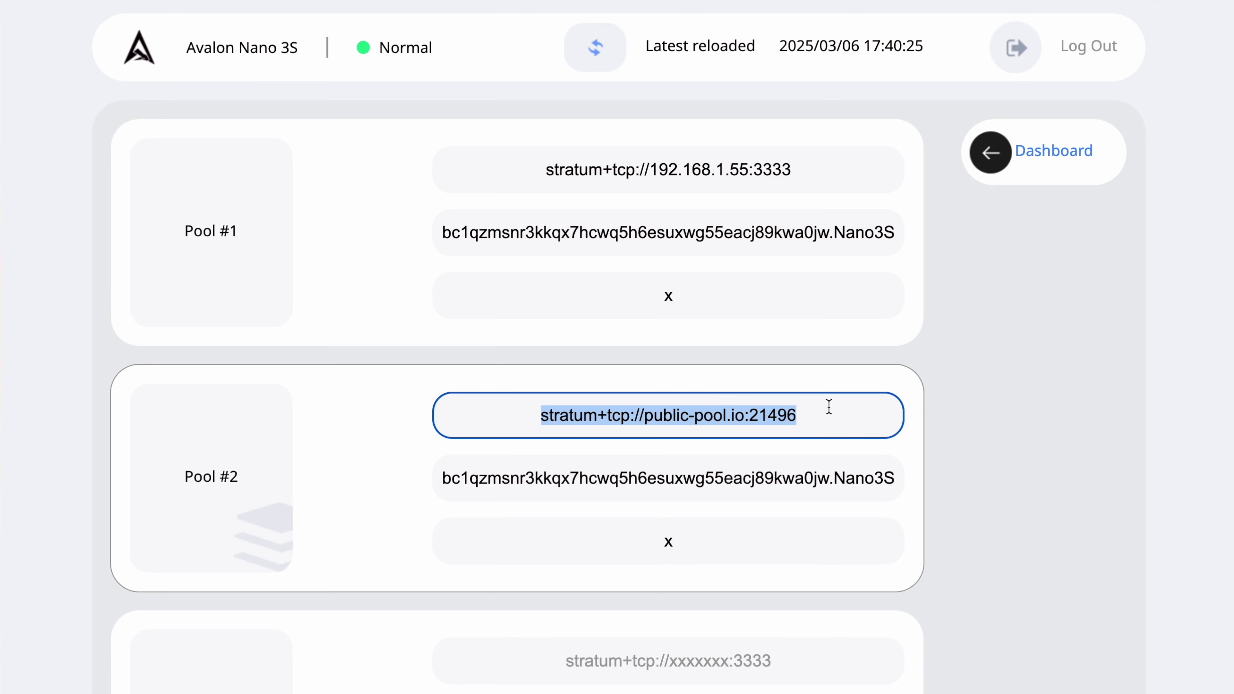
pyautogui.click(464, 481)
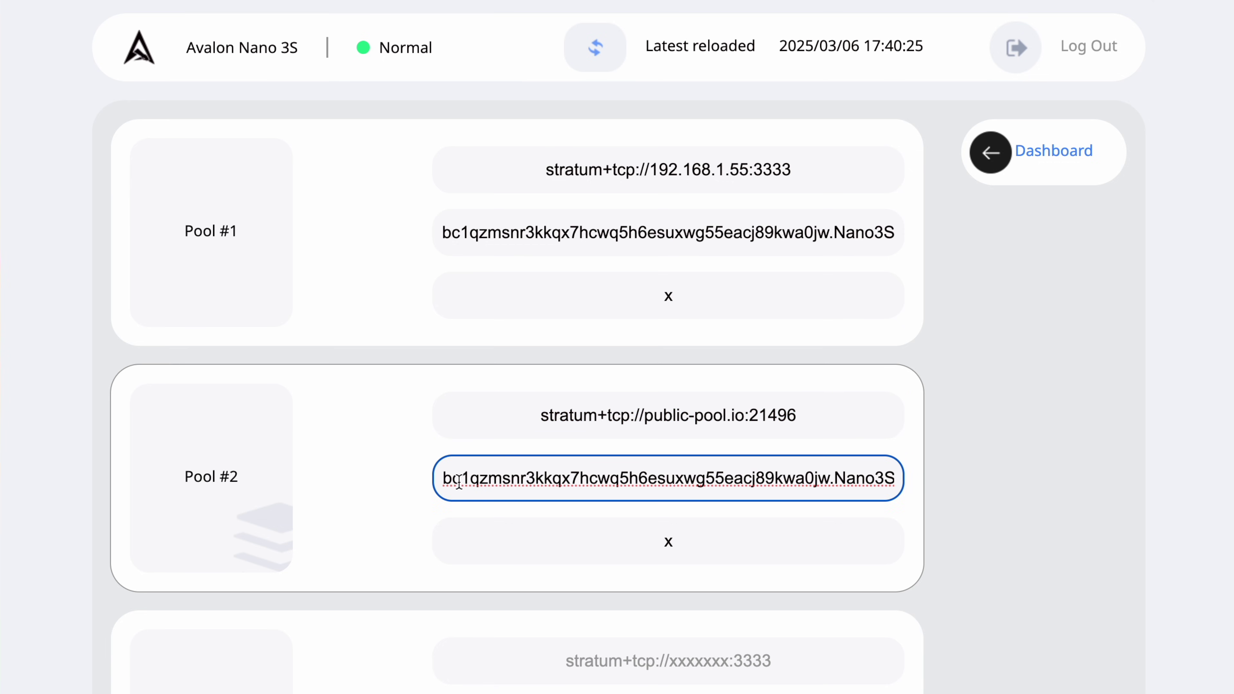
pyautogui.moveTo(829, 480); pyautogui.dragTo(910, 488)
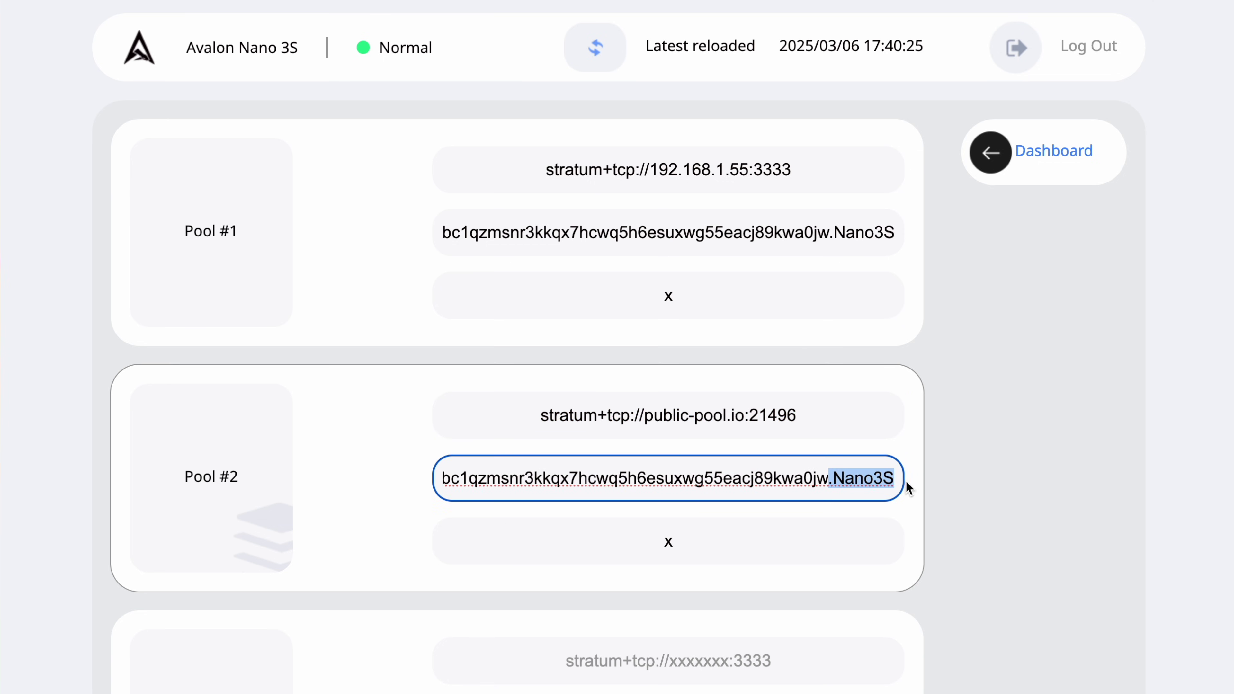
pyautogui.click(873, 478)
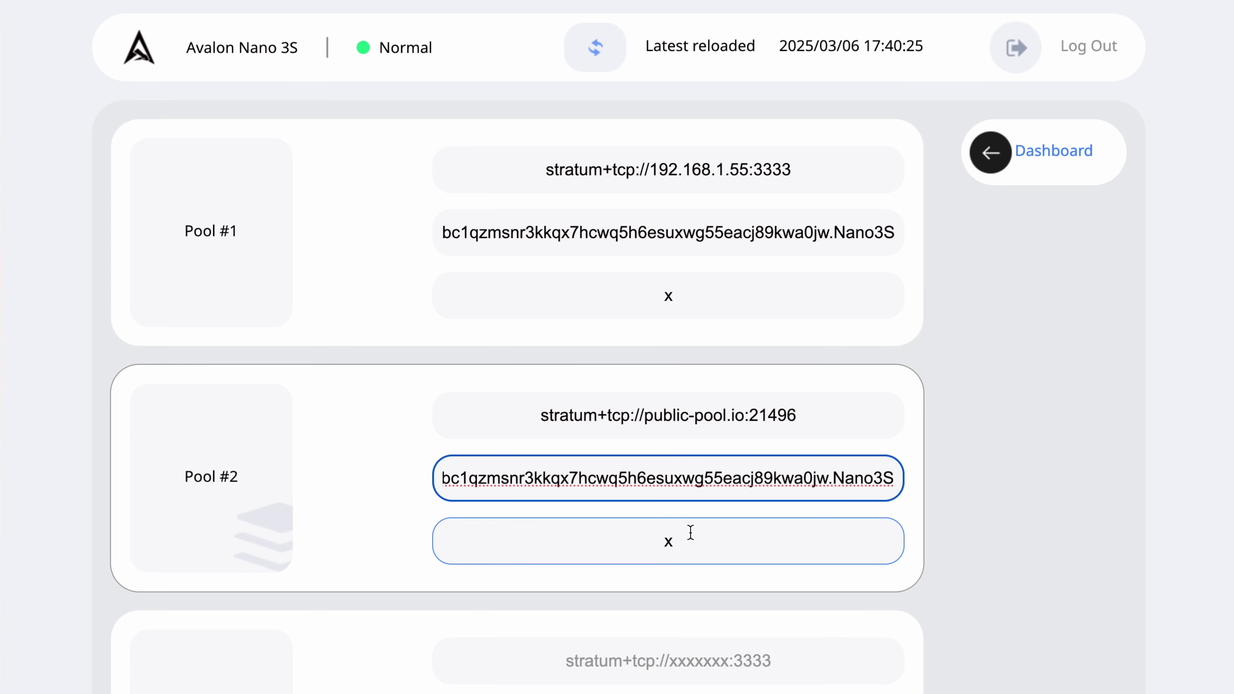
# Step: Try to submit the pool configuration with Pool #3 left empty, and dismiss the alert
pyautogui.scroll(-3, 942, 404)
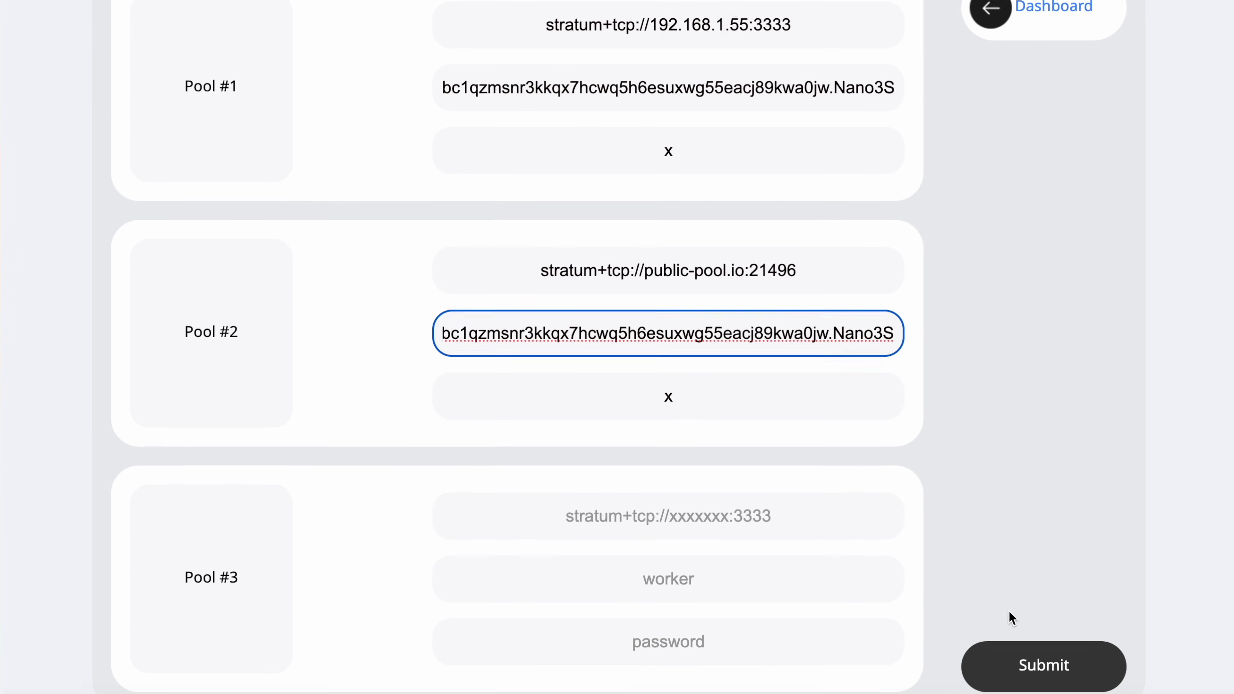
pyautogui.click(1039, 675)
pyautogui.scroll(2, 814, 298)
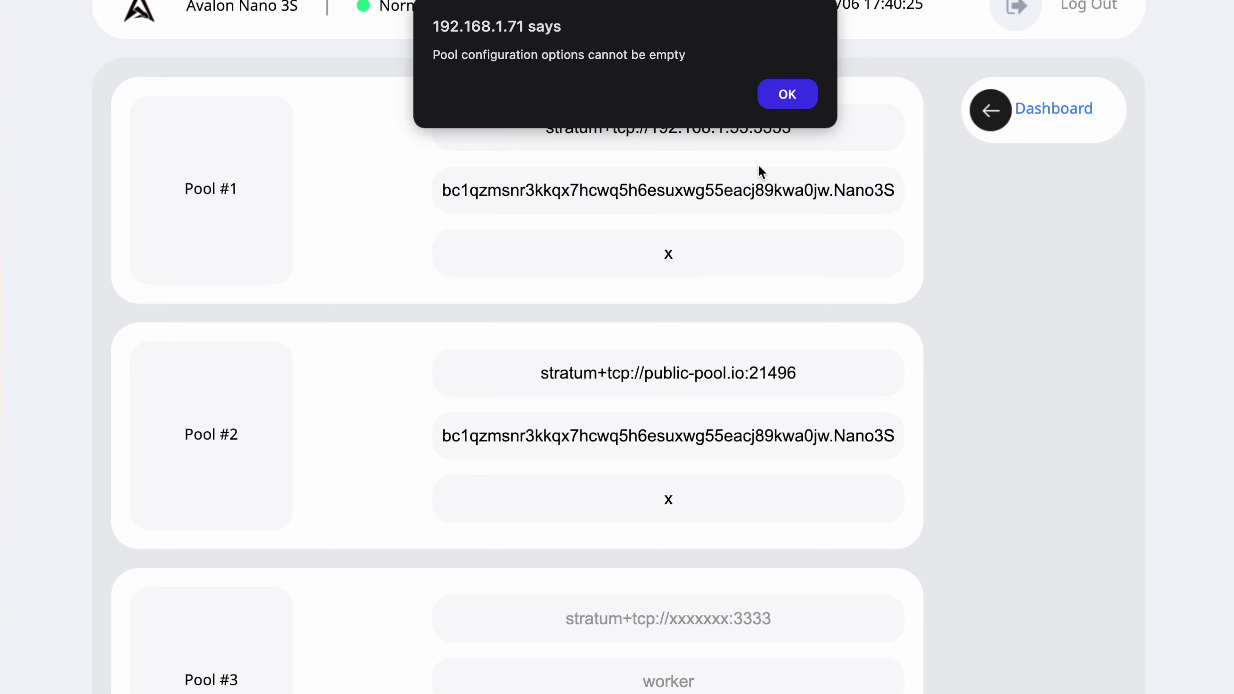
pyautogui.click(779, 95)
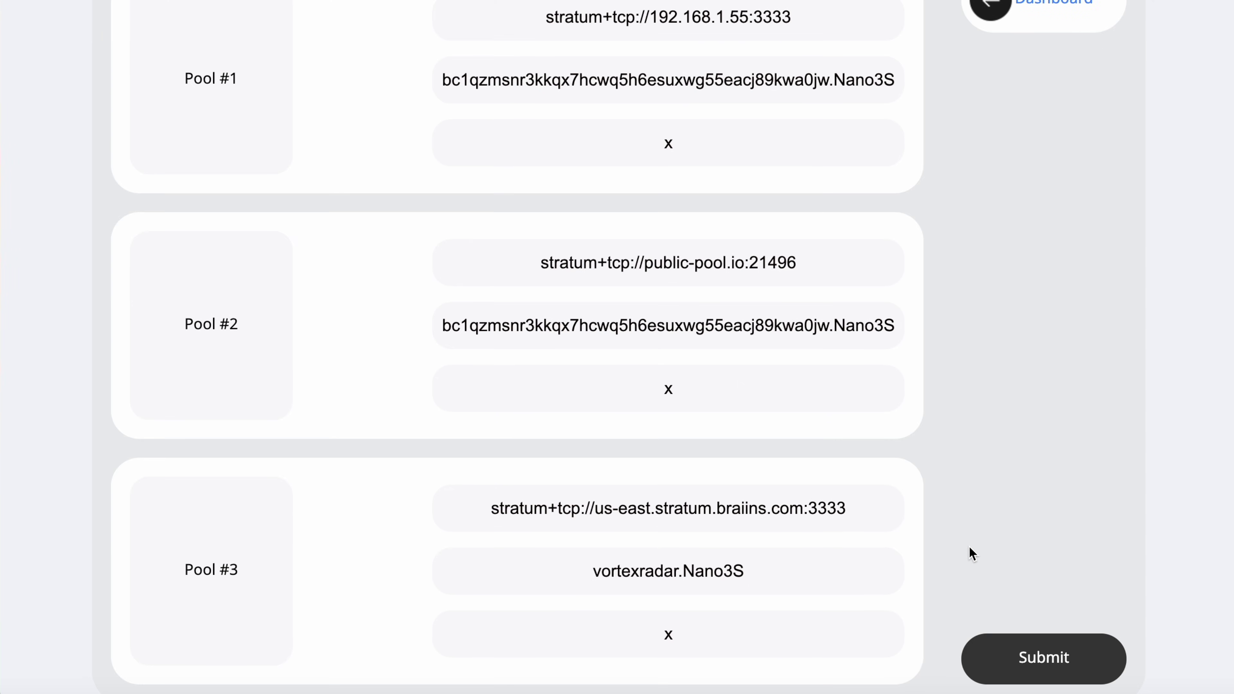
# Step: Review Pool #3's stratum address, its account username with the Nano3S worker suffix, and its password entry
pyautogui.moveTo(874, 514)
pyautogui.mouseDown()
pyautogui.moveTo(474, 508)
pyautogui.moveTo(862, 515)
pyautogui.mouseUp()
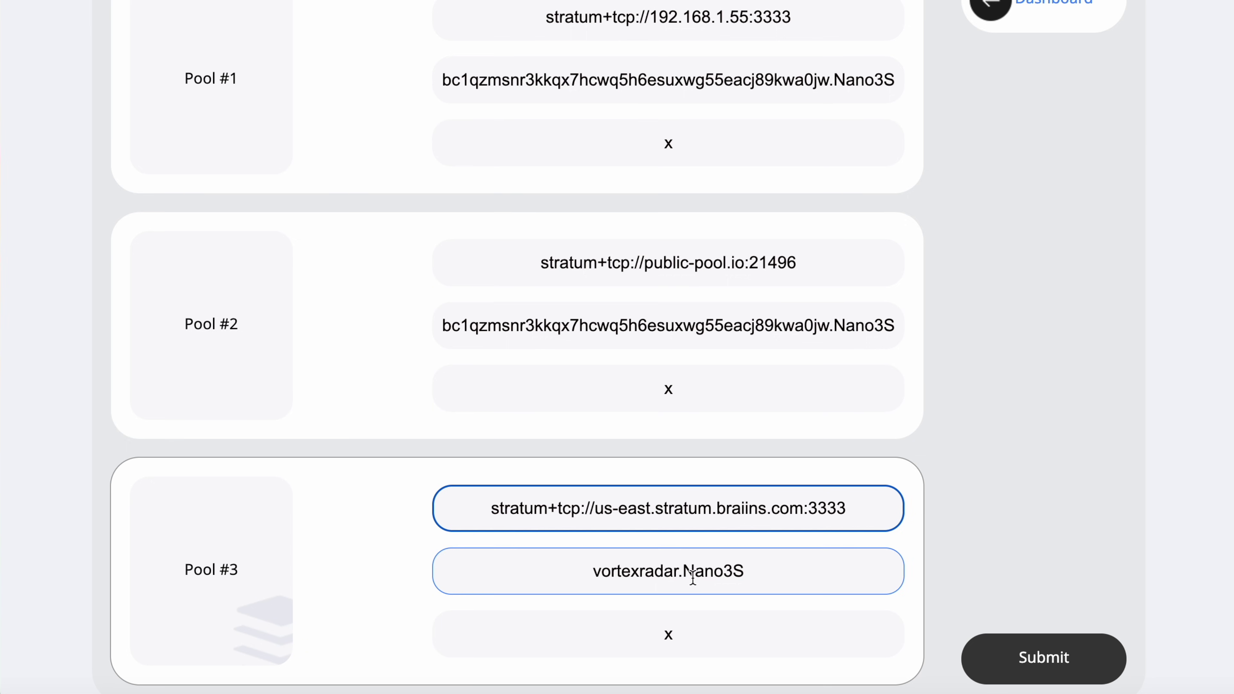
pyautogui.moveTo(678, 573); pyautogui.dragTo(555, 570)
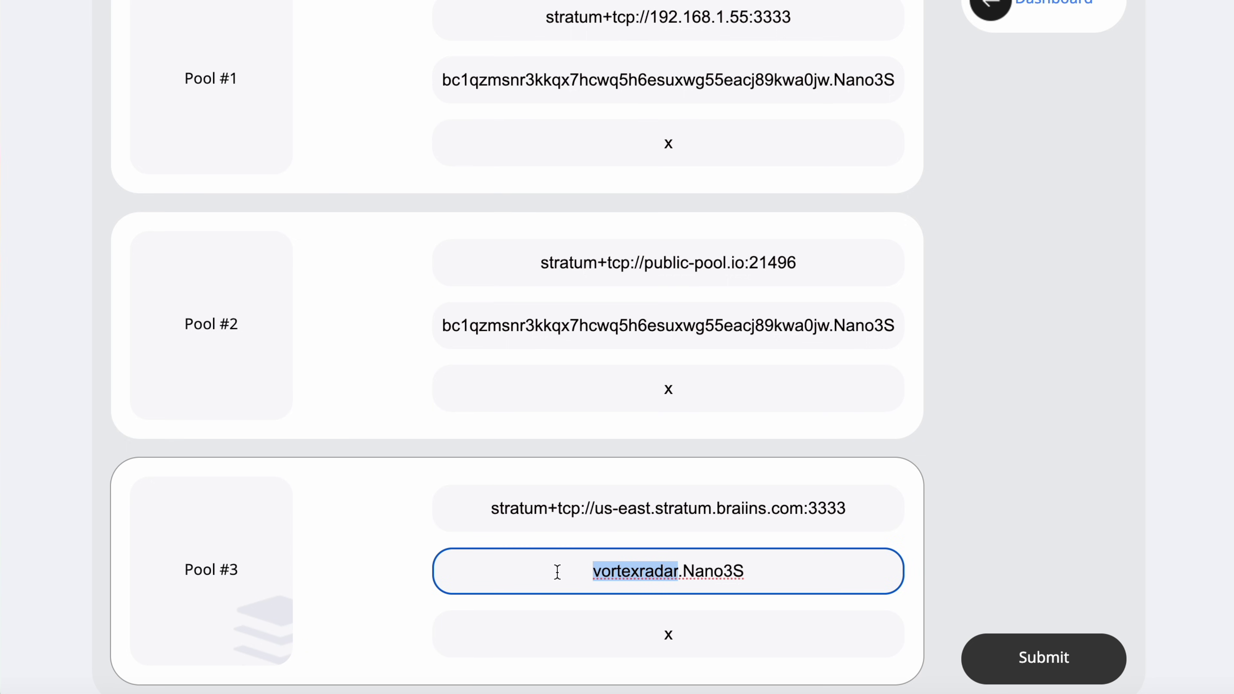
pyautogui.moveTo(682, 573); pyautogui.dragTo(810, 573)
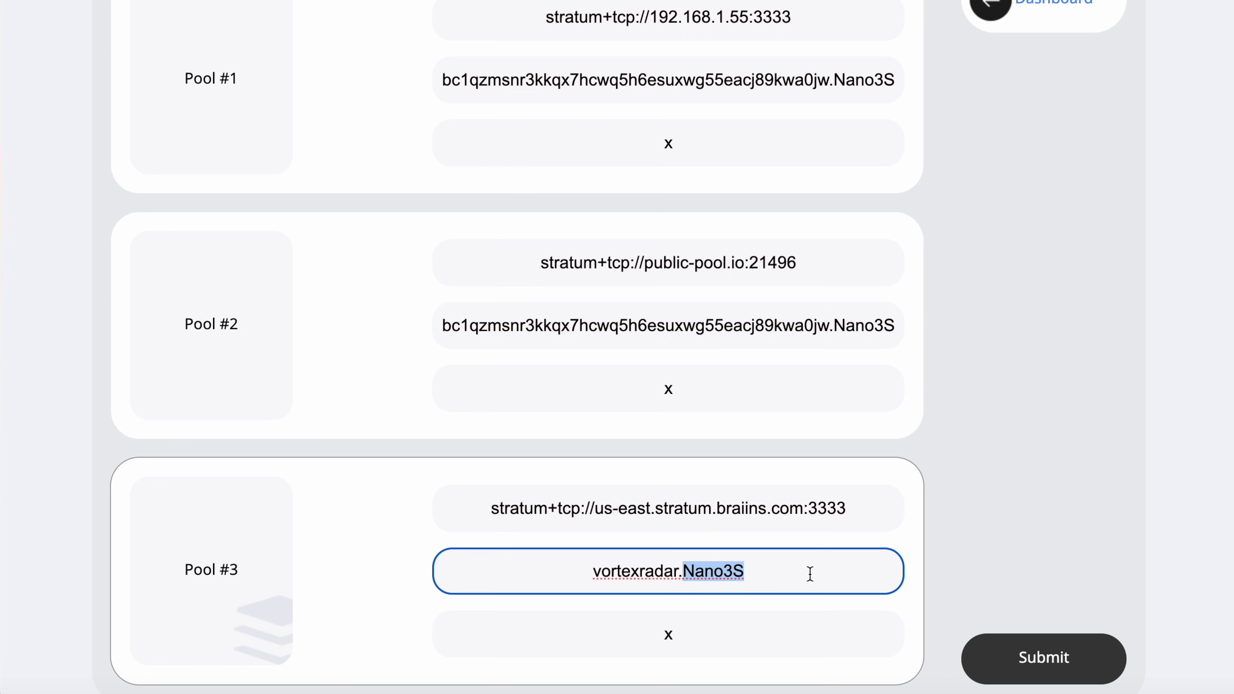
pyautogui.click(805, 574)
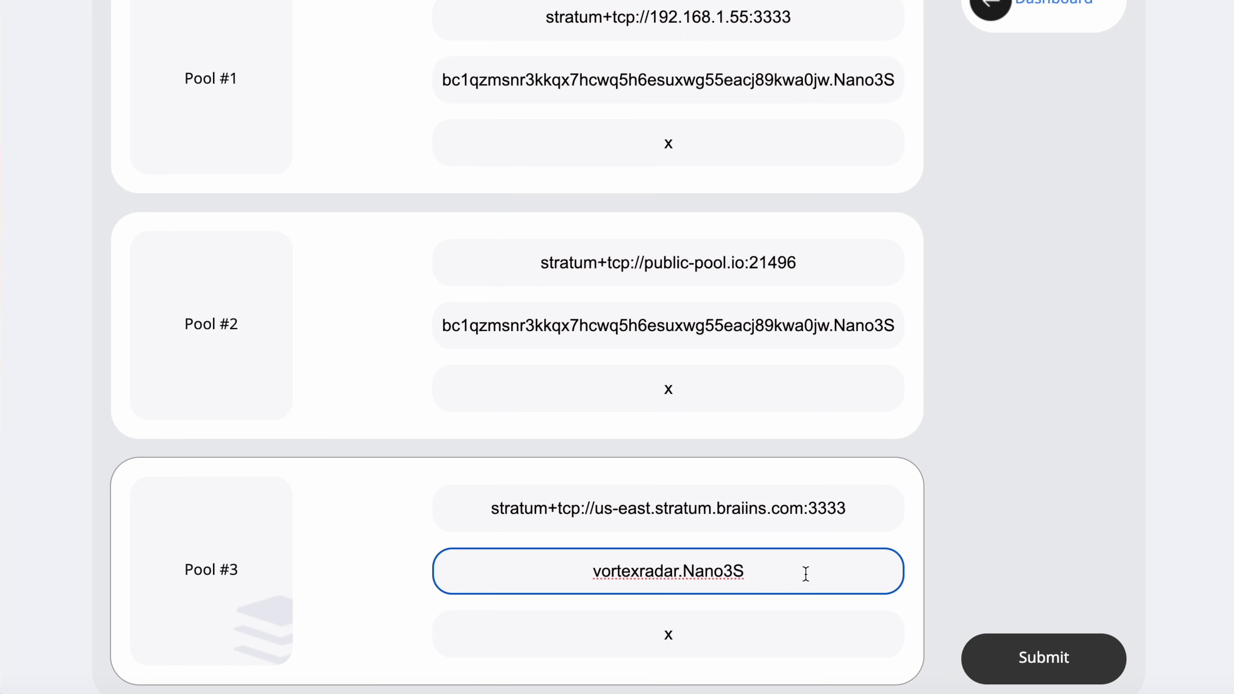
pyautogui.moveTo(681, 572)
pyautogui.mouseDown()
pyautogui.moveTo(551, 571)
pyautogui.moveTo(676, 573)
pyautogui.mouseUp()
pyautogui.click(664, 635)
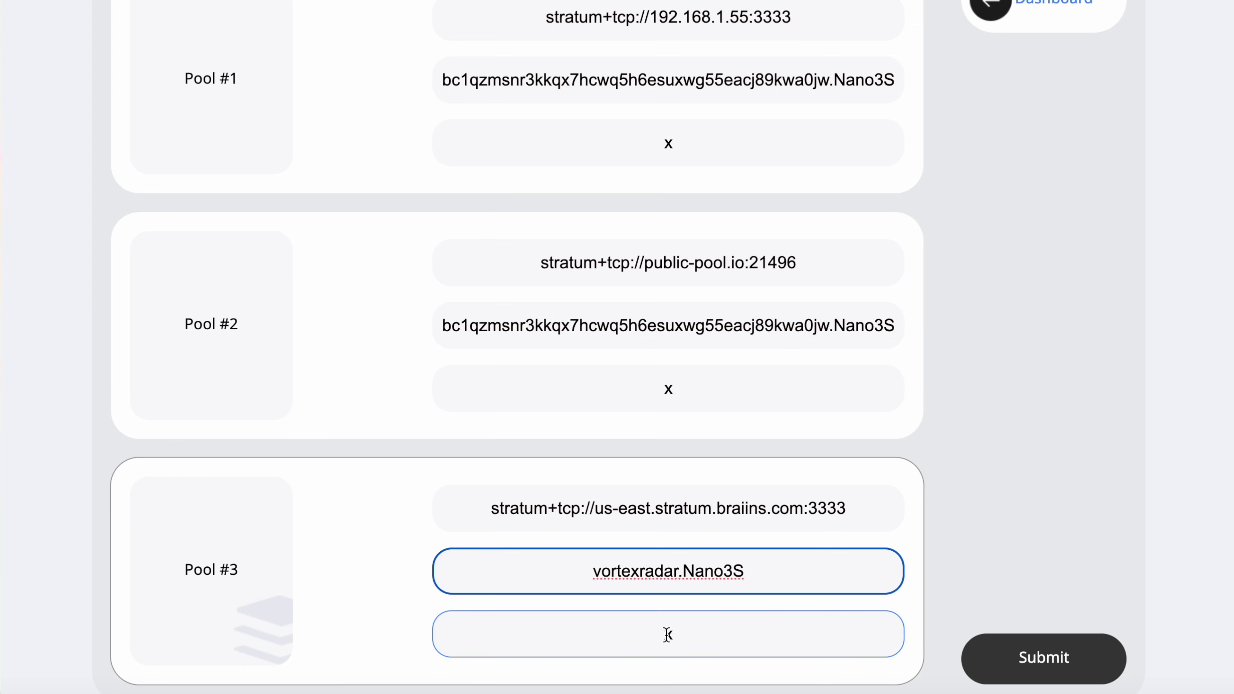
# Step: Submit the configuration for all three pools and acknowledge the manual restart notice
pyautogui.click(996, 656)
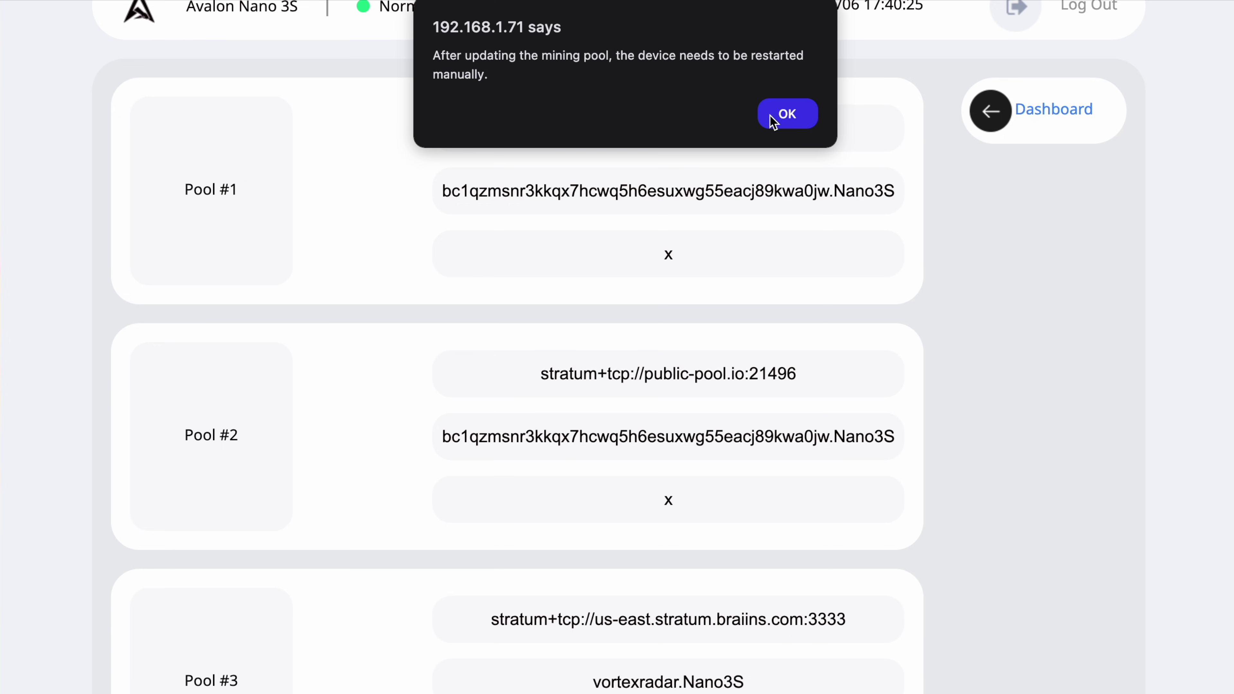
pyautogui.click(783, 115)
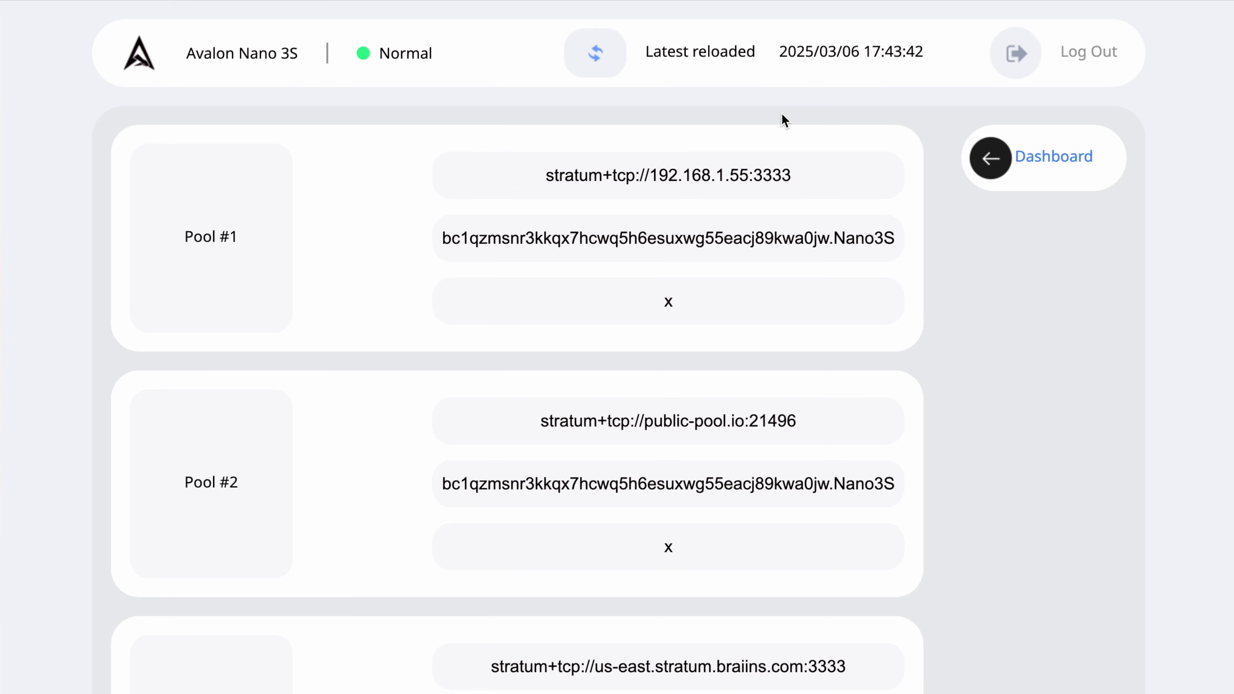
# Step: Return to the dashboard and reboot the miner, confirming the restart
pyautogui.click(984, 153)
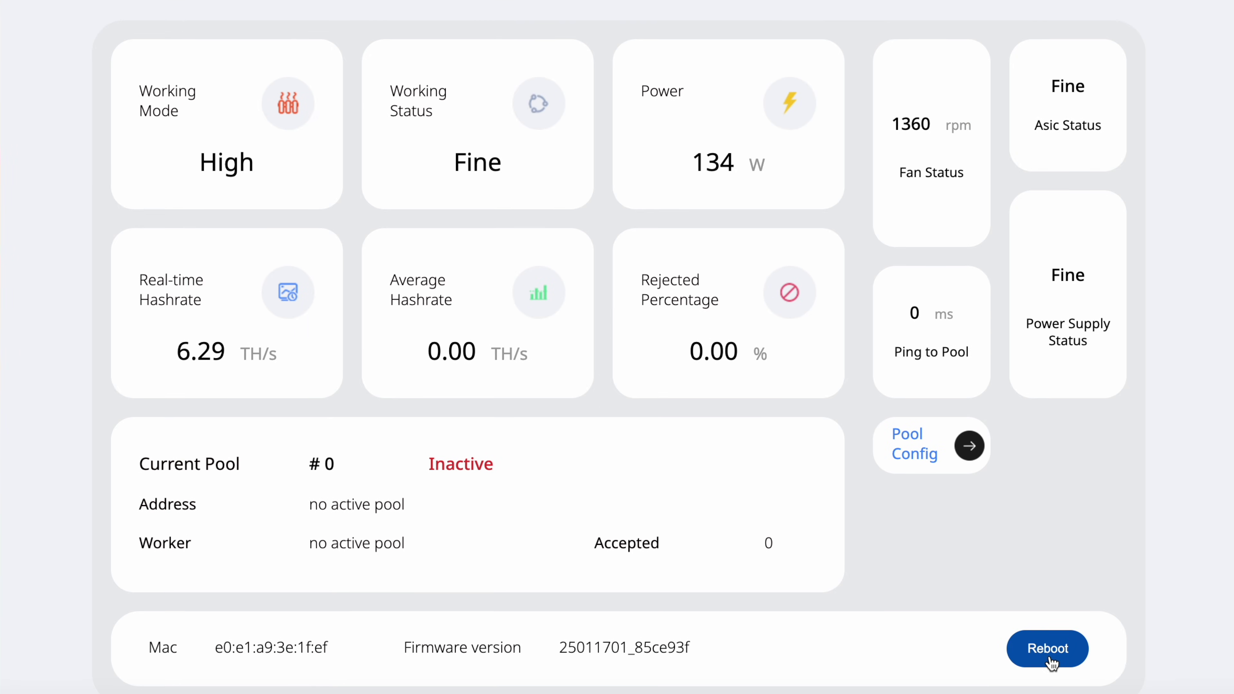
pyautogui.click(1048, 656)
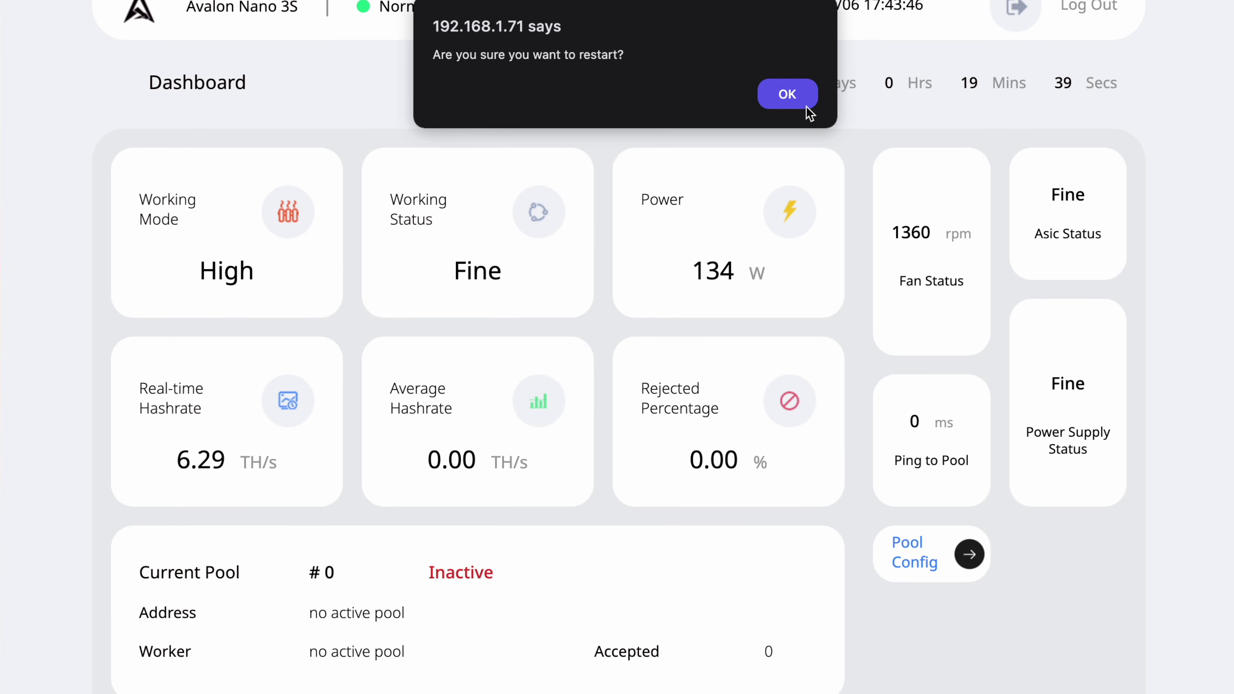
pyautogui.click(808, 108)
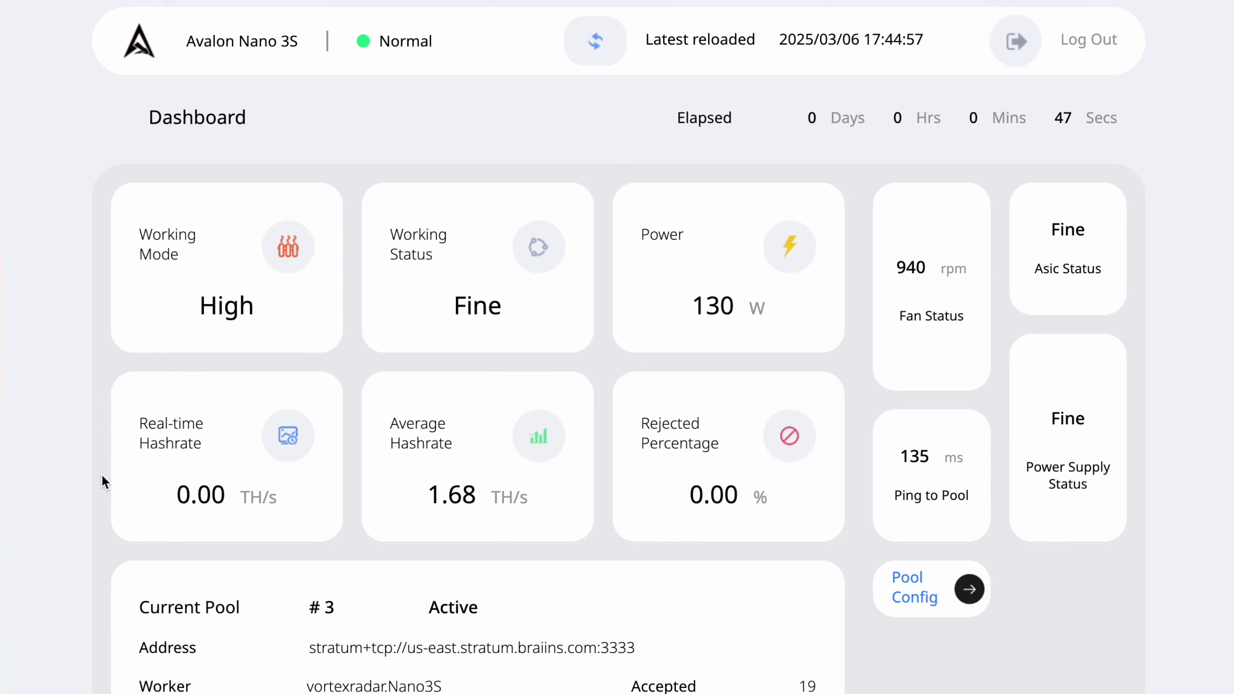
# Step: Check the current pool's number, status, address and worker on the dashboard
pyautogui.scroll(-1, 102, 474)
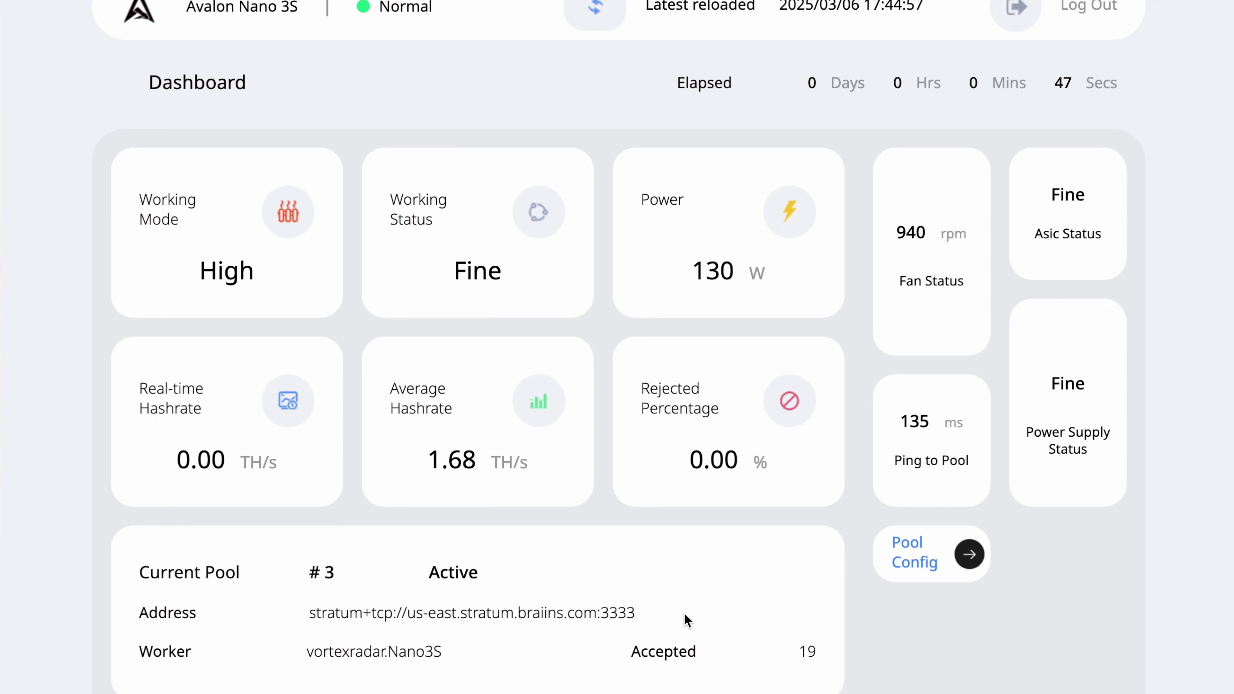
pyautogui.scroll(1, 684, 615)
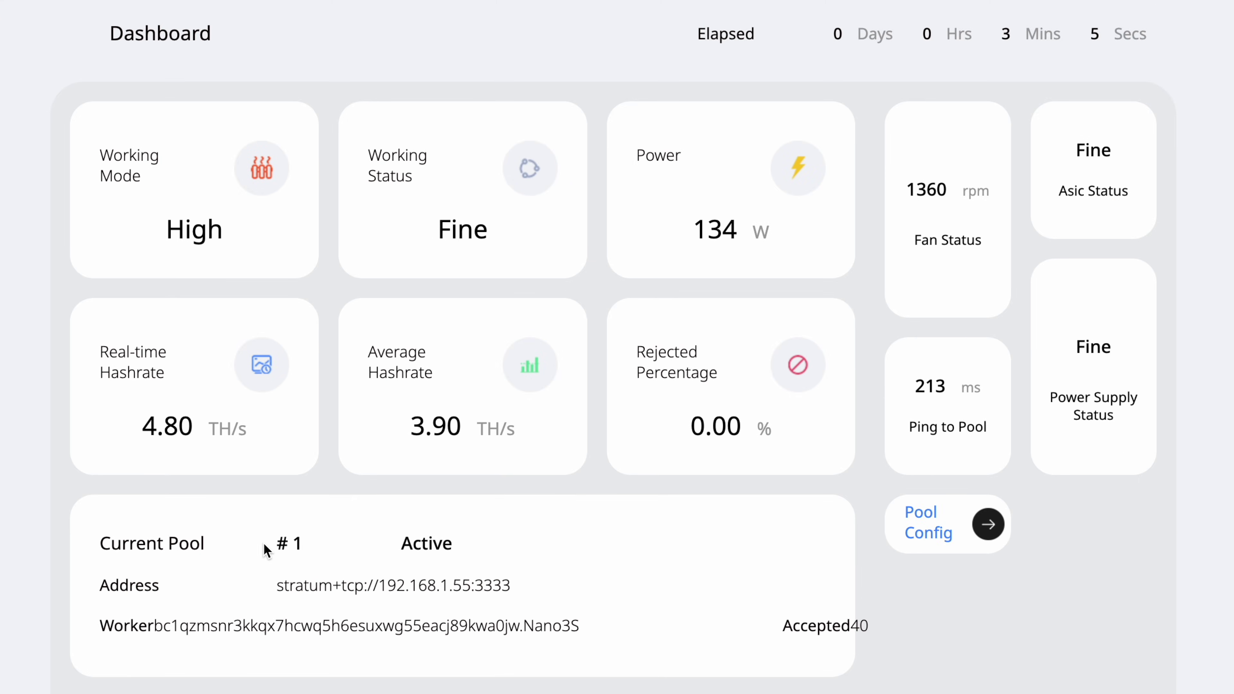
pyautogui.moveTo(266, 551); pyautogui.dragTo(311, 549)
pyautogui.click(321, 551)
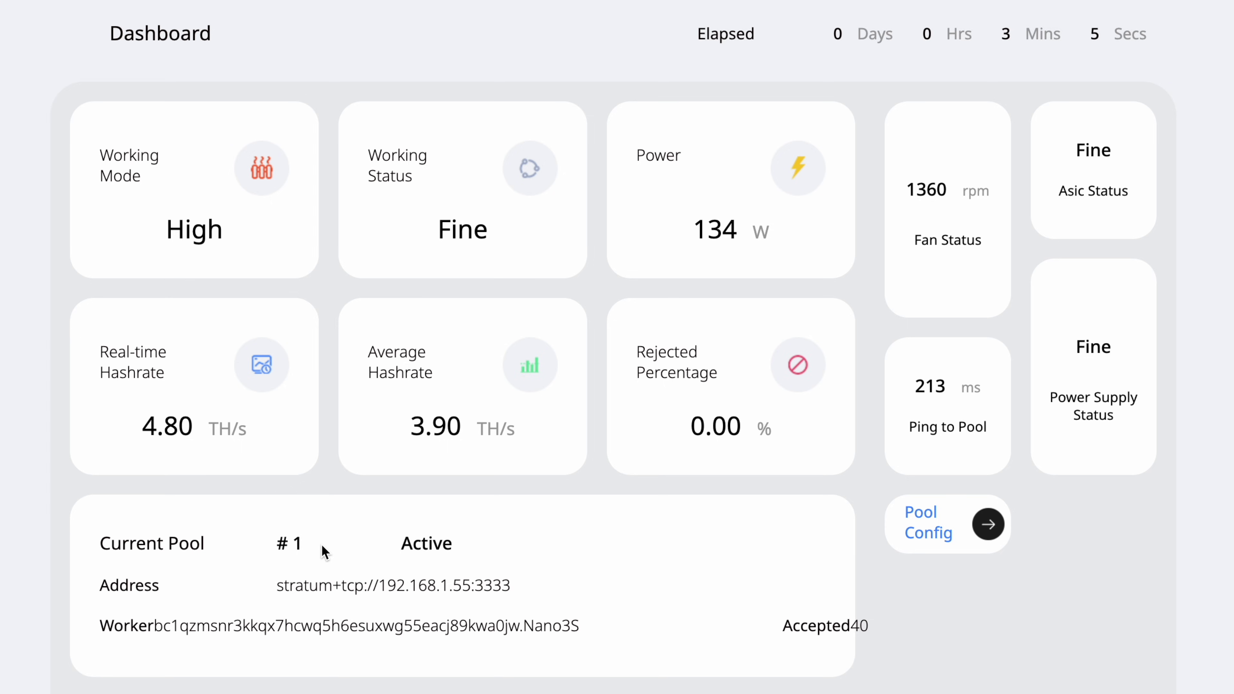